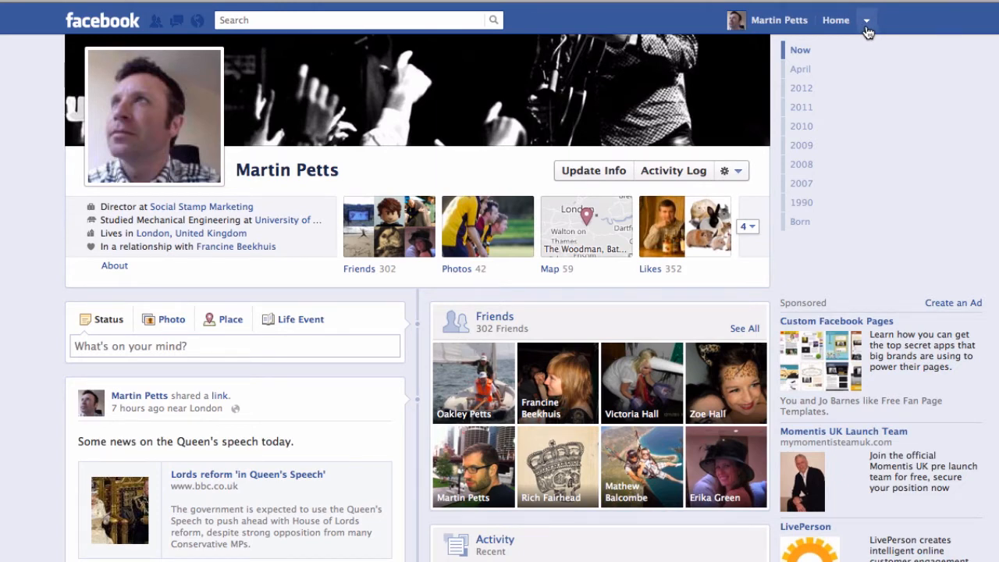
Open the account's Privacy Settings page and review the posting and default privacy sections.
left_click(866, 26)
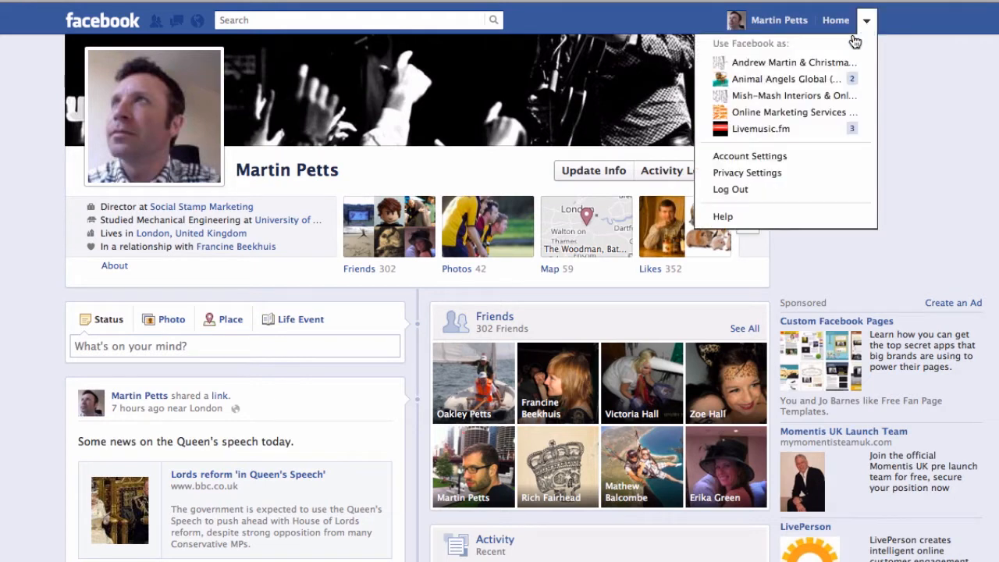
left_click(757, 175)
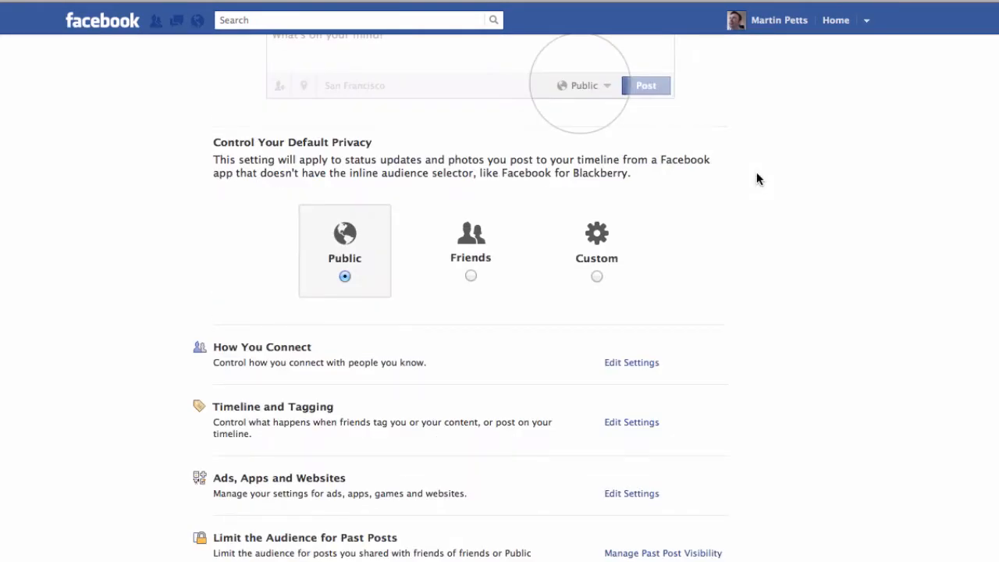
scroll(757, 179, "up", 5)
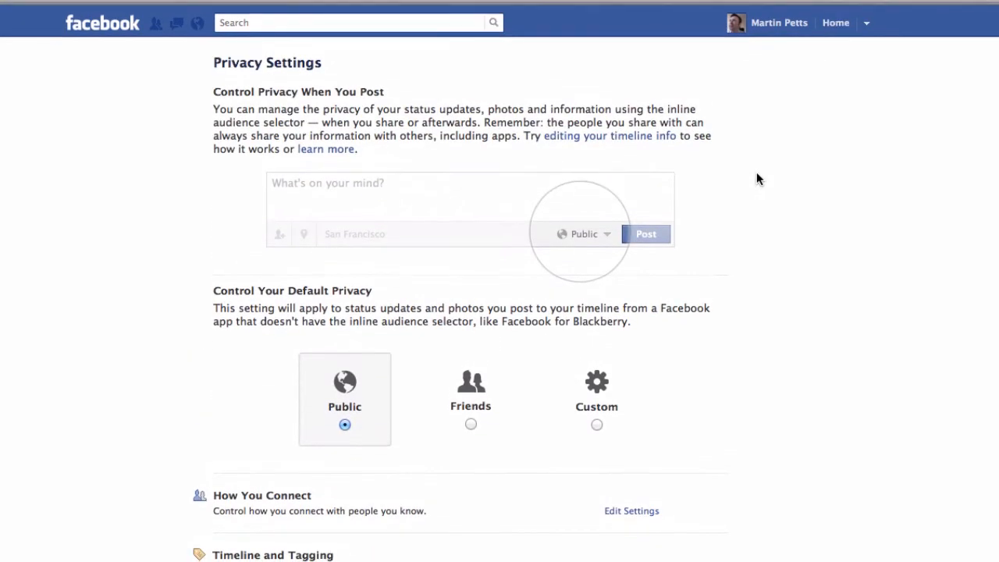
scroll(756, 179, "down", 2)
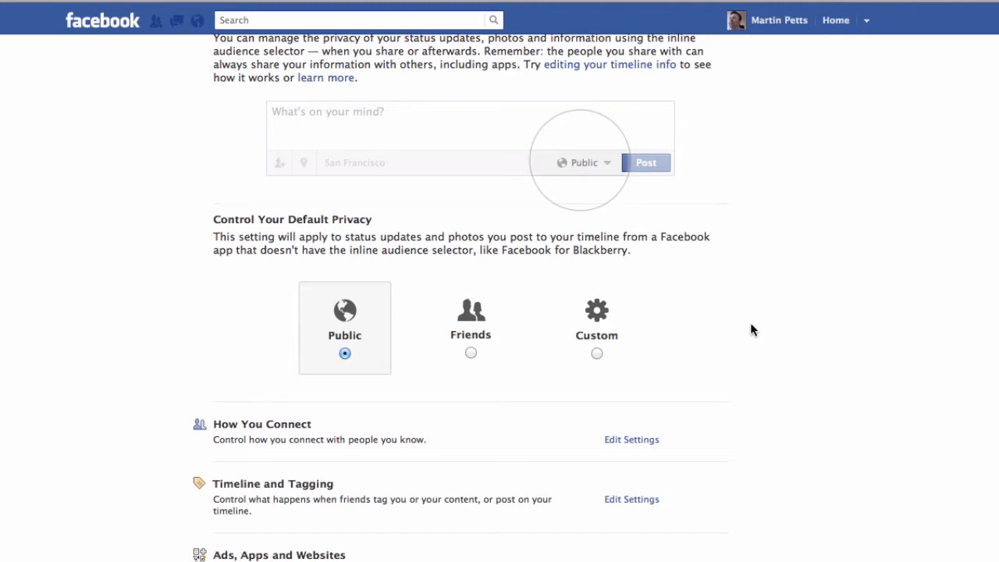
scroll(750, 330, "up", 2)
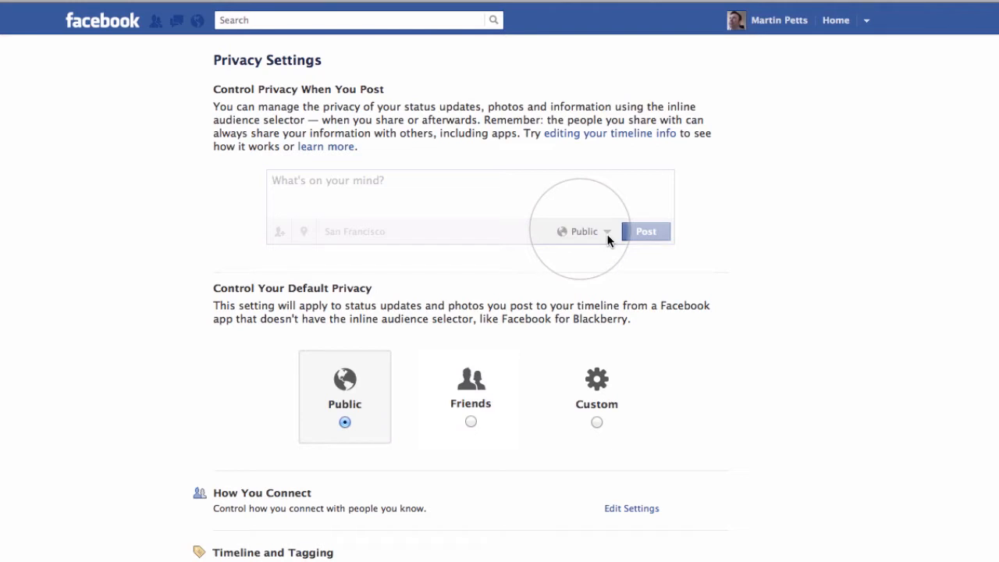
Try the Friends default privacy, inspect the Custom privacy options without saving, and return the default to Public.
left_click(472, 422)
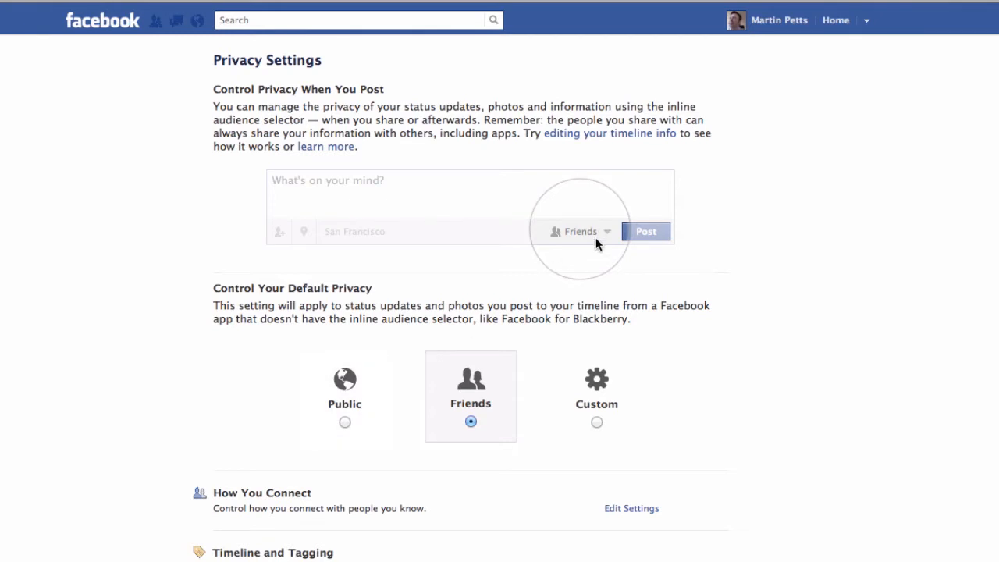
left_click(596, 424)
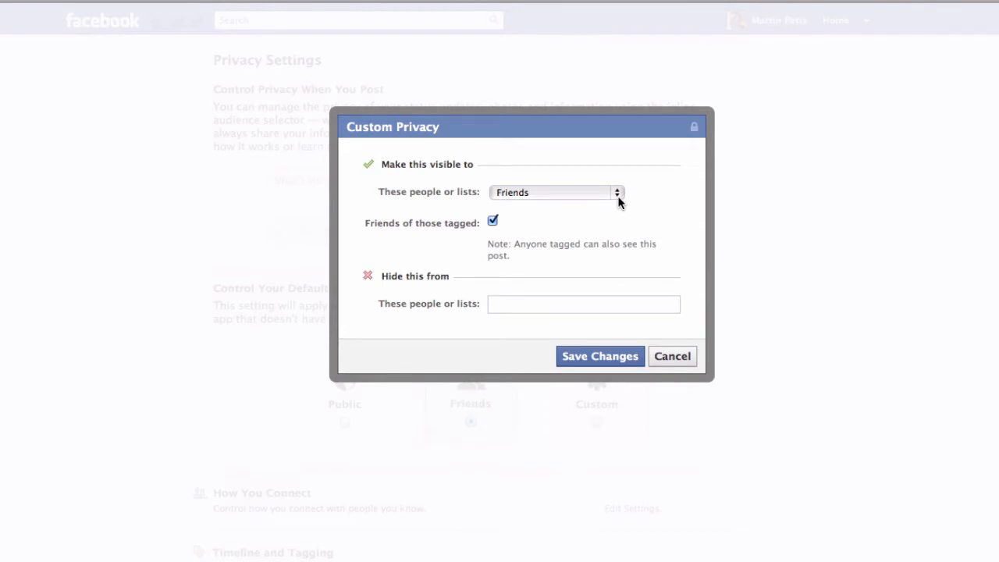
left_click(671, 357)
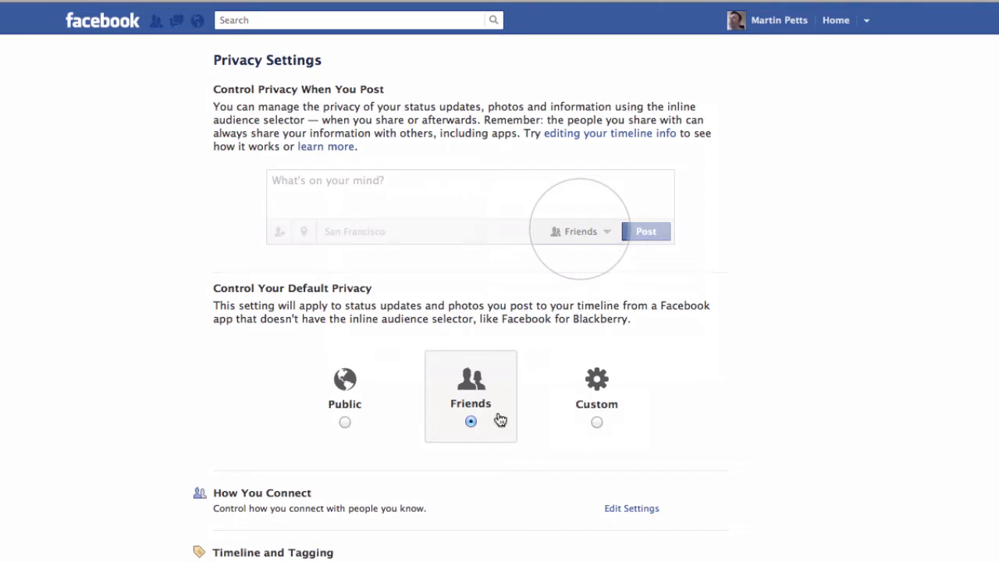
left_click(344, 424)
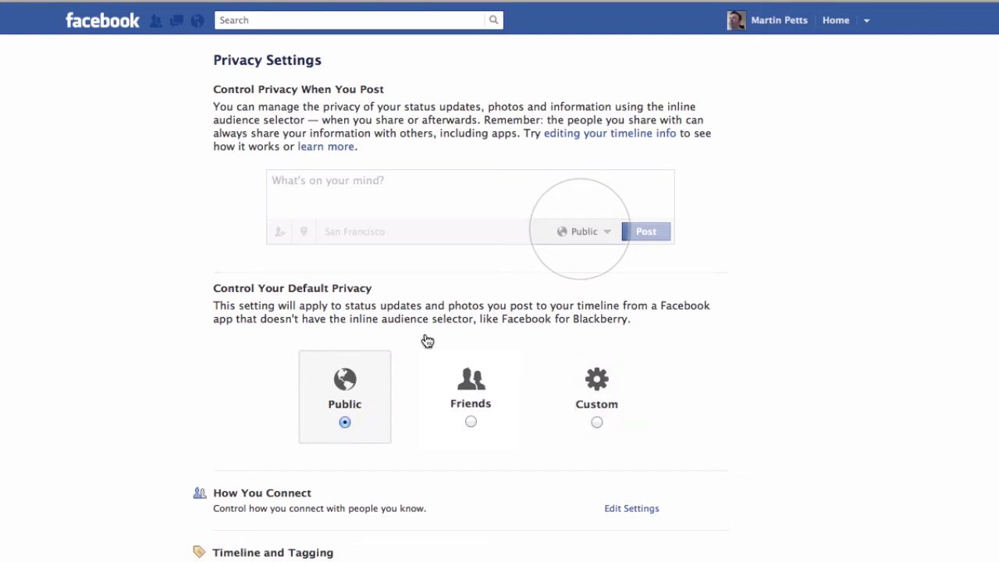
Go to your own timeline and draft the status update "Hello I am making a post".
left_click(779, 23)
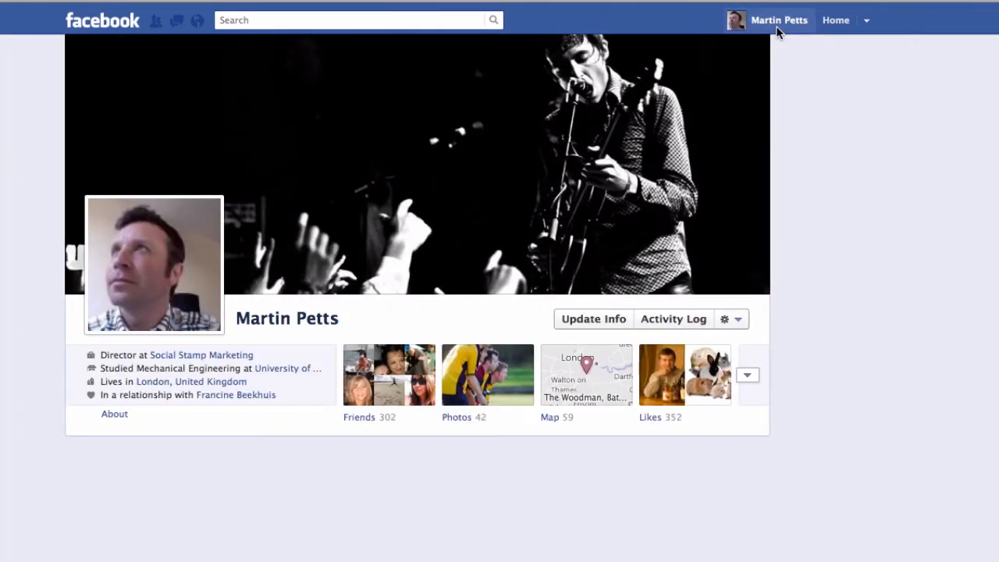
left_click(254, 494)
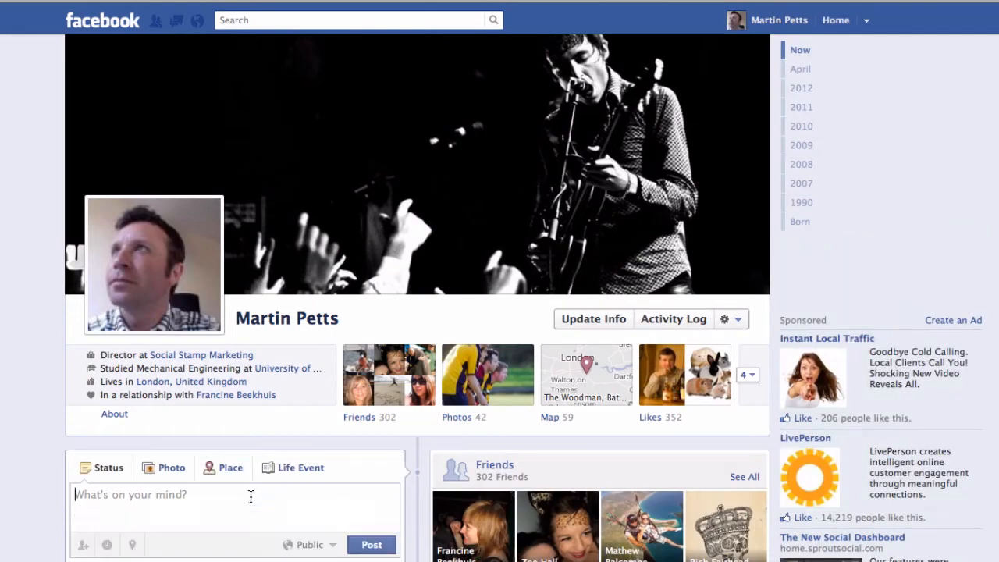
type("Hello")
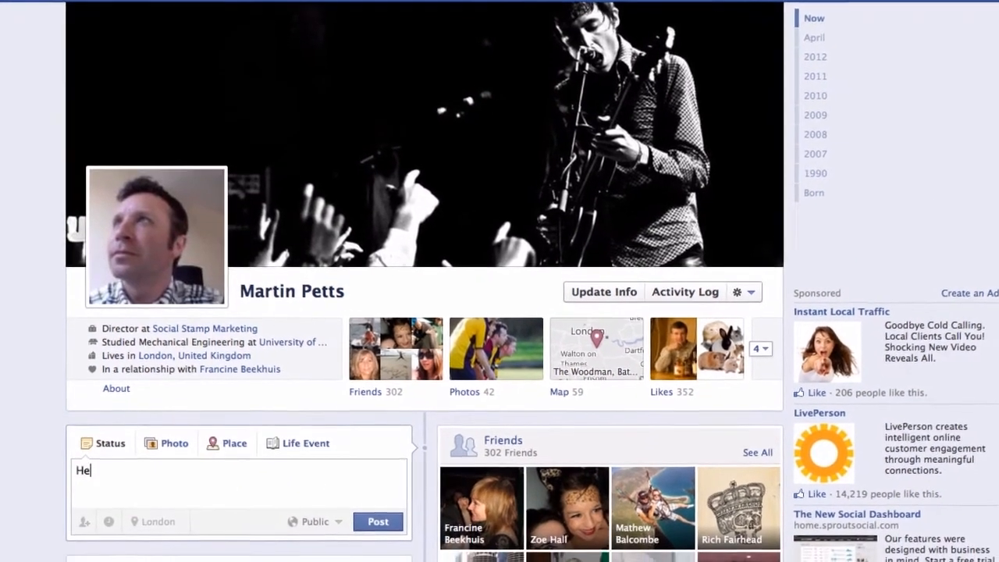
type(" I am makeing")
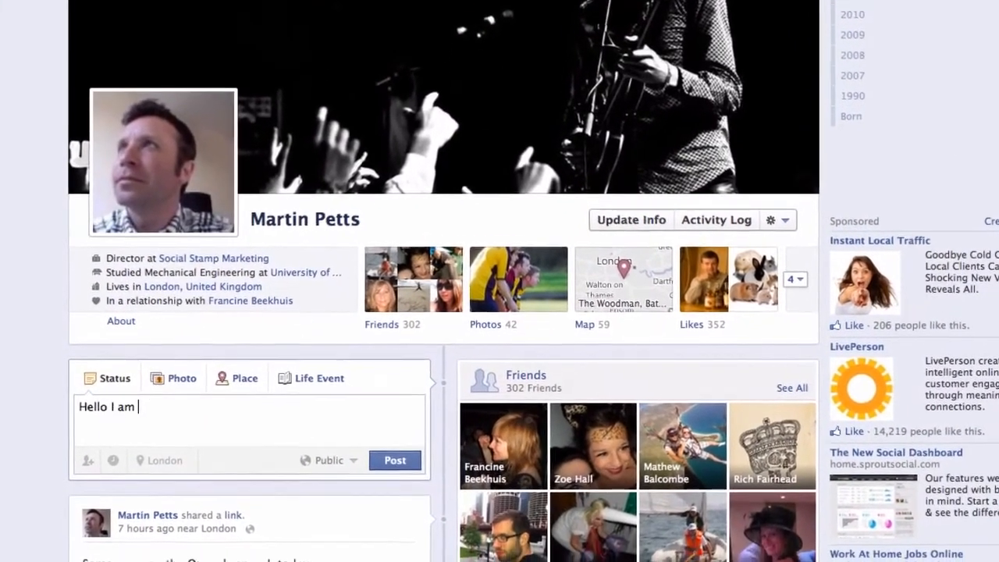
type(" a post")
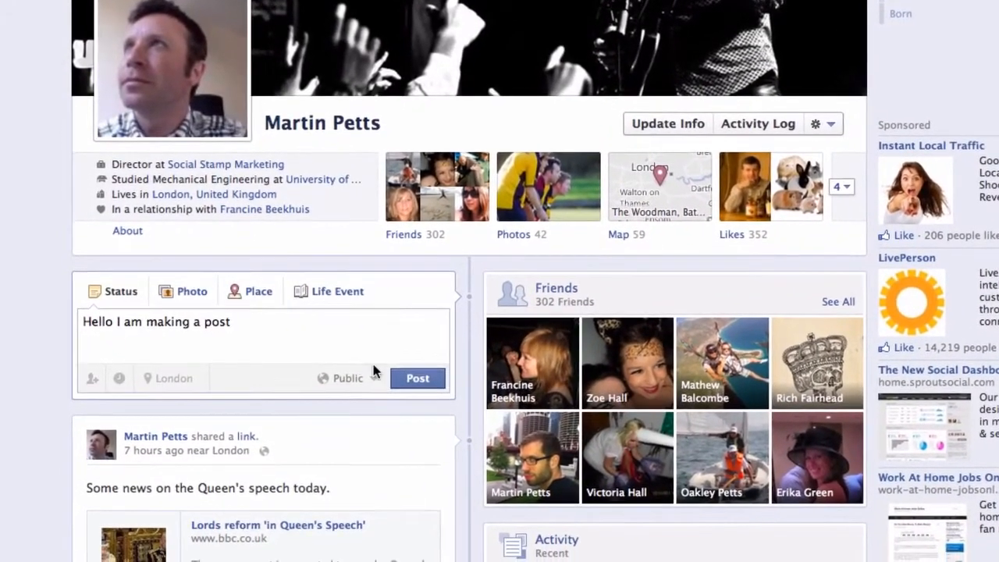
Set the drafted status update's audience to Friends.
left_click(348, 378)
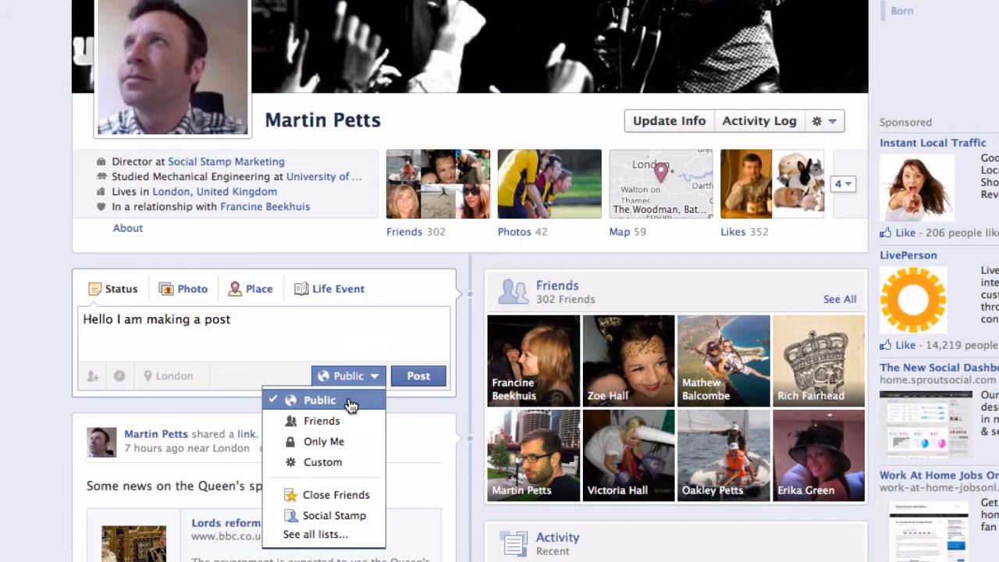
left_click(347, 421)
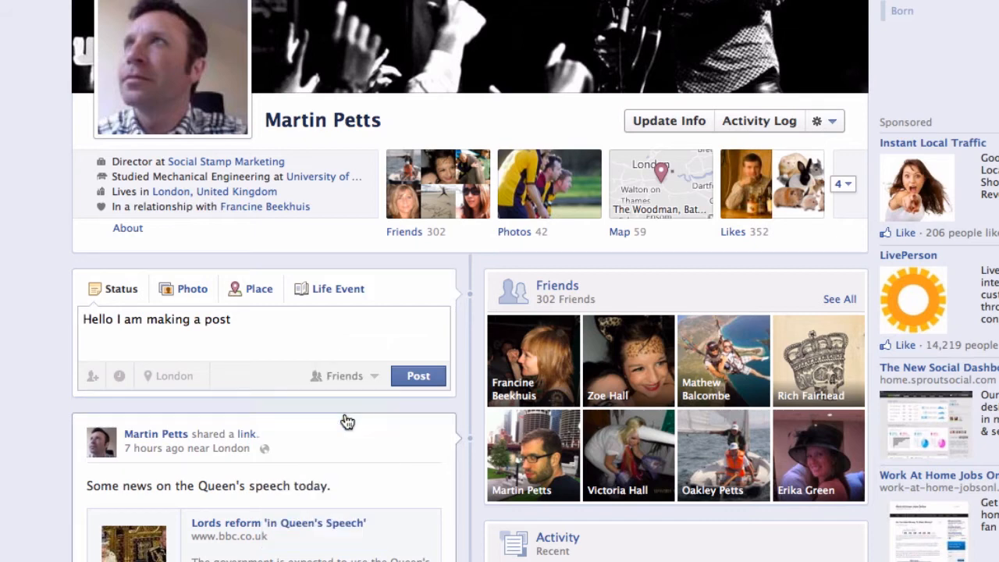
left_click(373, 378)
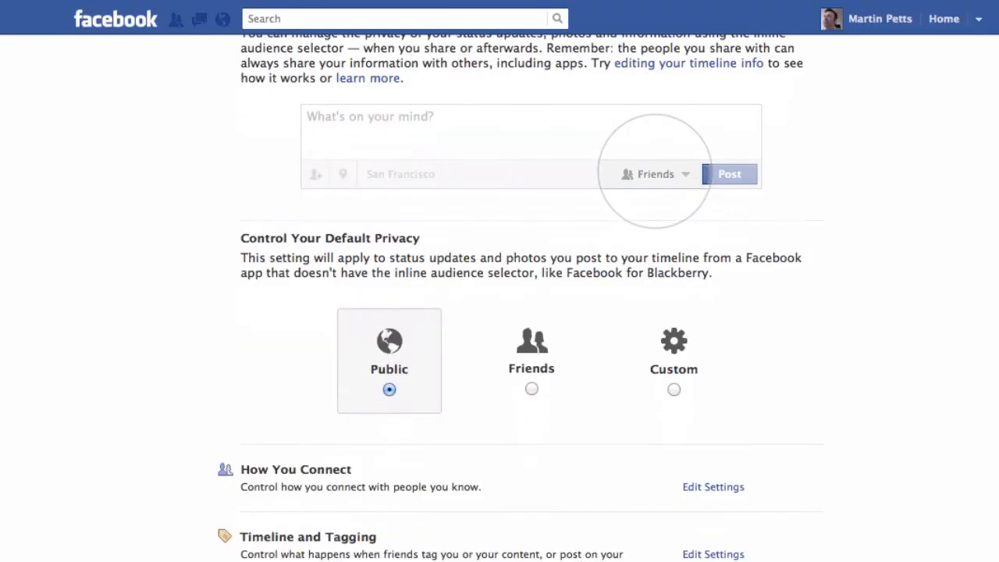
Examine the How You Connect audience options for email or phone lookup, friend requests and Facebook messages, then close the settings.
scroll(530, 298, "up", 2)
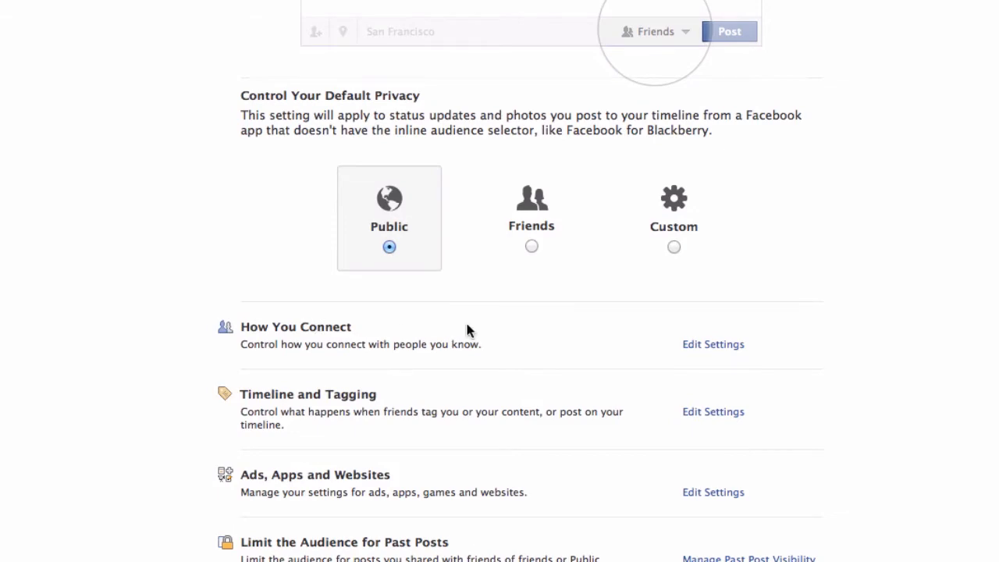
left_click(699, 345)
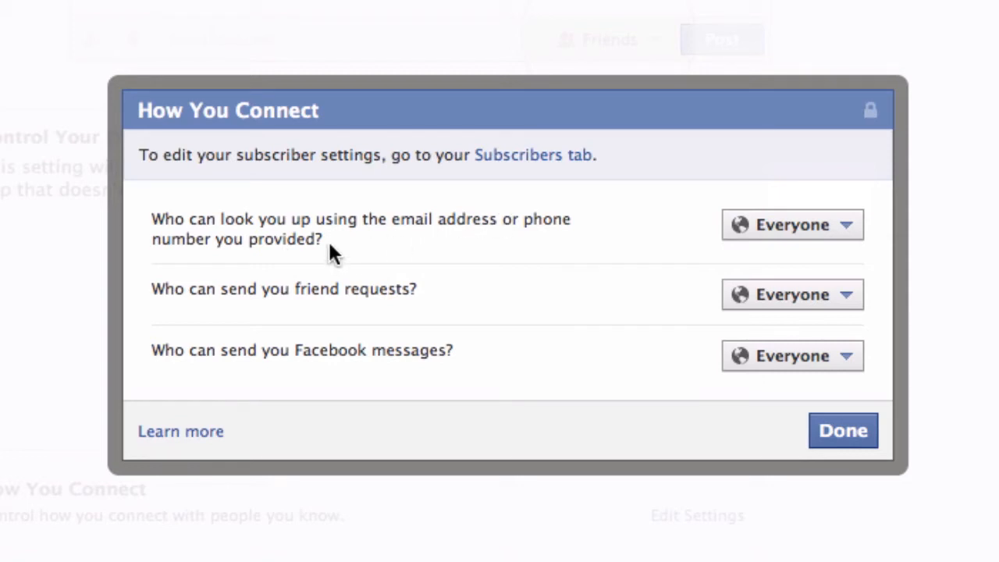
left_click(855, 238)
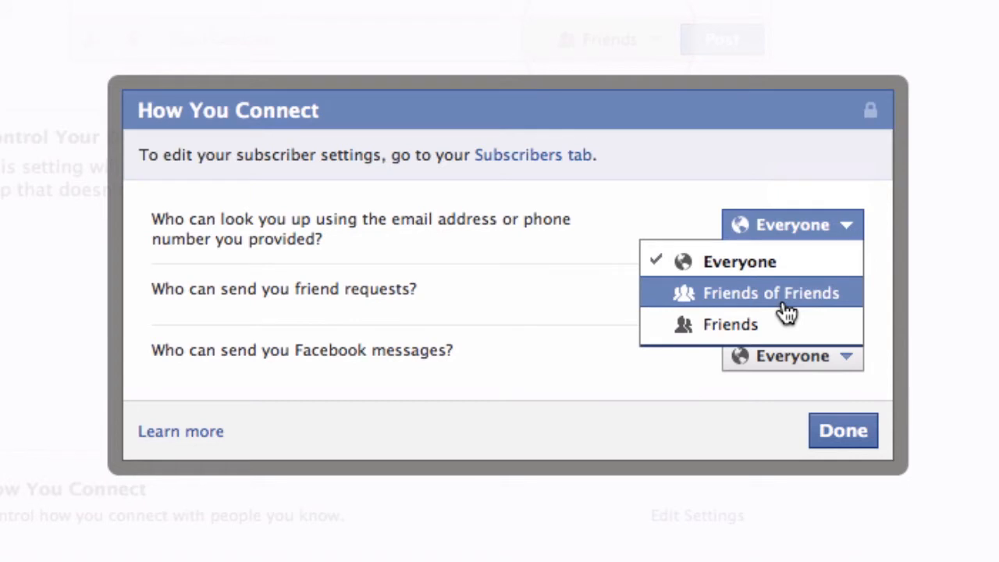
left_click(572, 234)
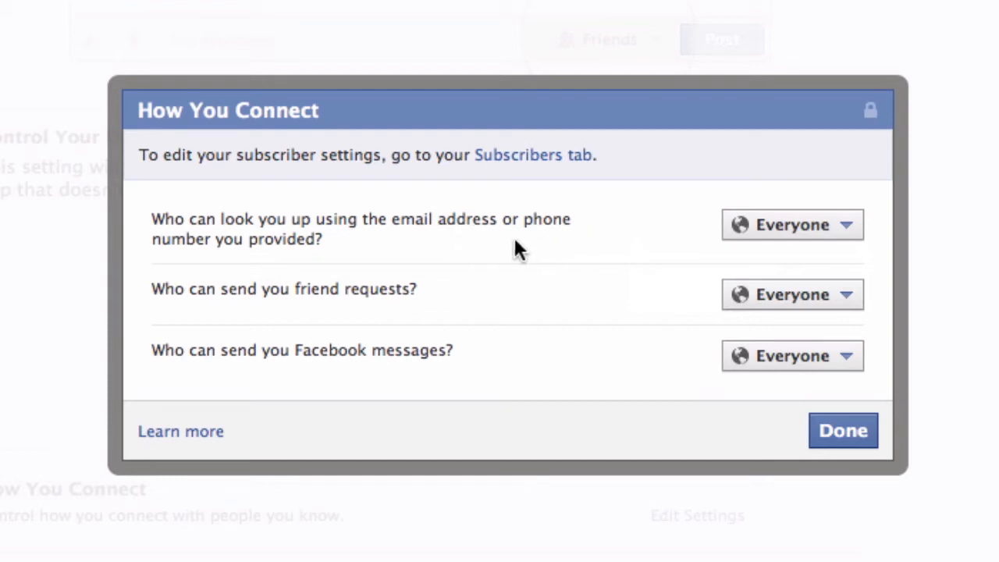
left_click(844, 228)
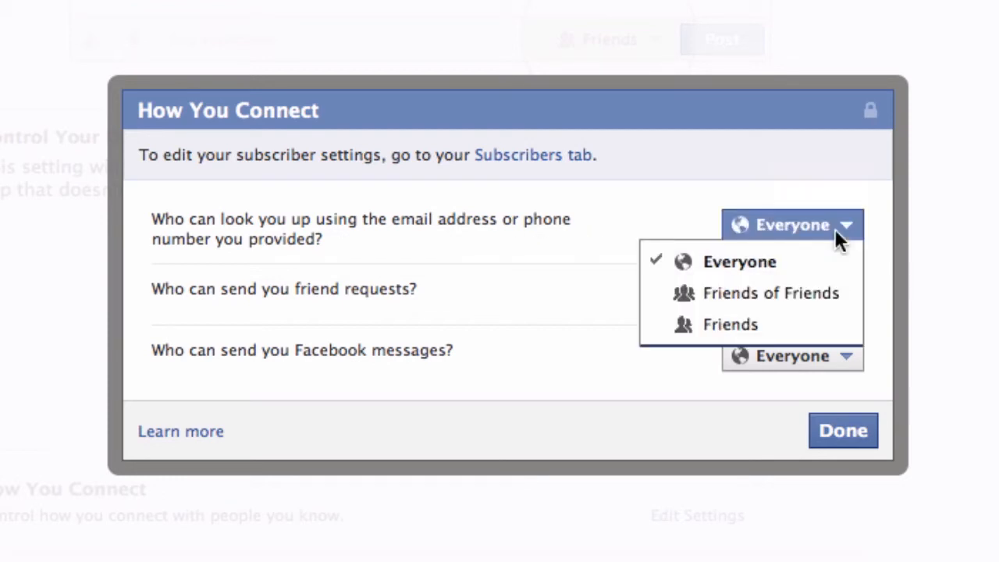
left_click(685, 219)
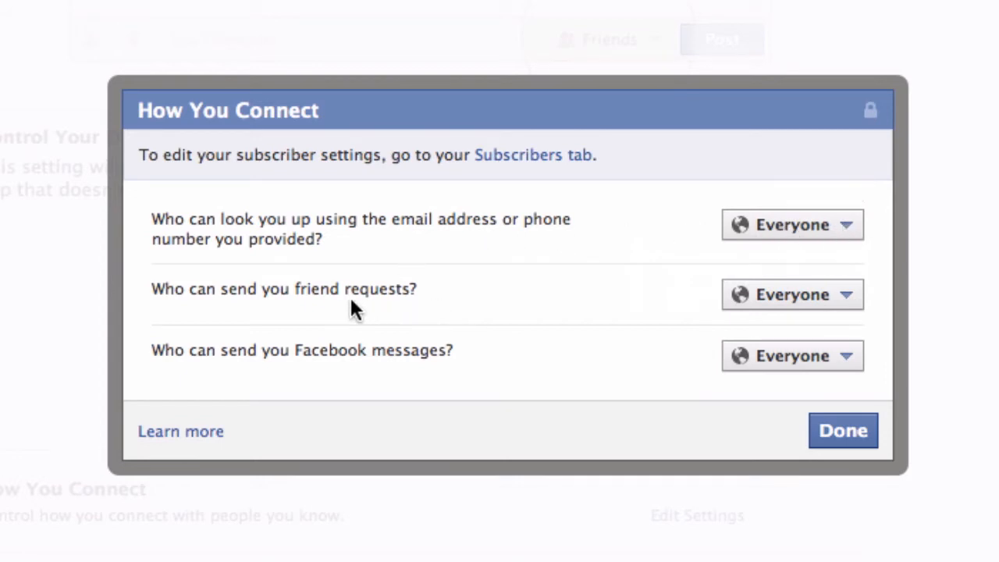
left_click(850, 301)
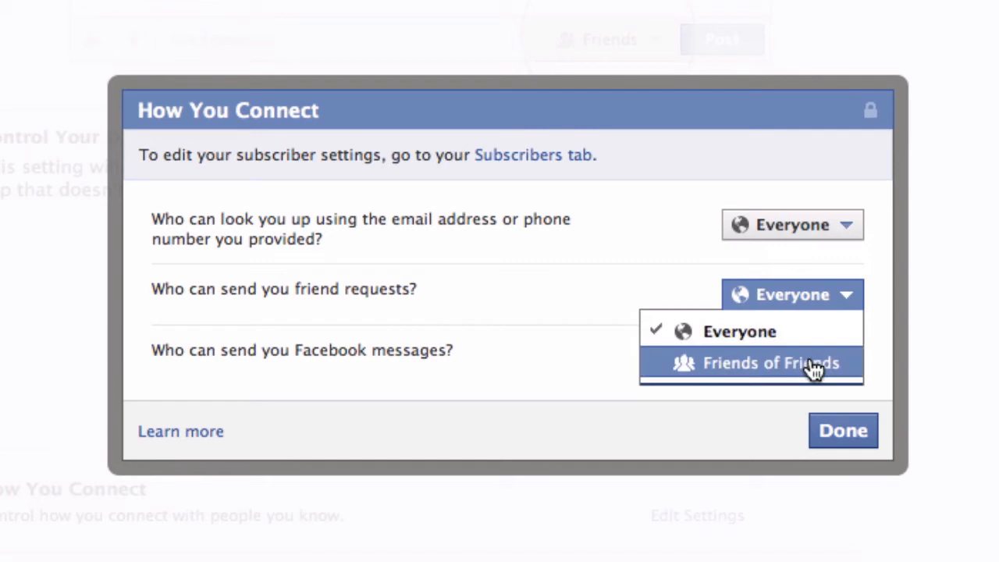
left_click(592, 266)
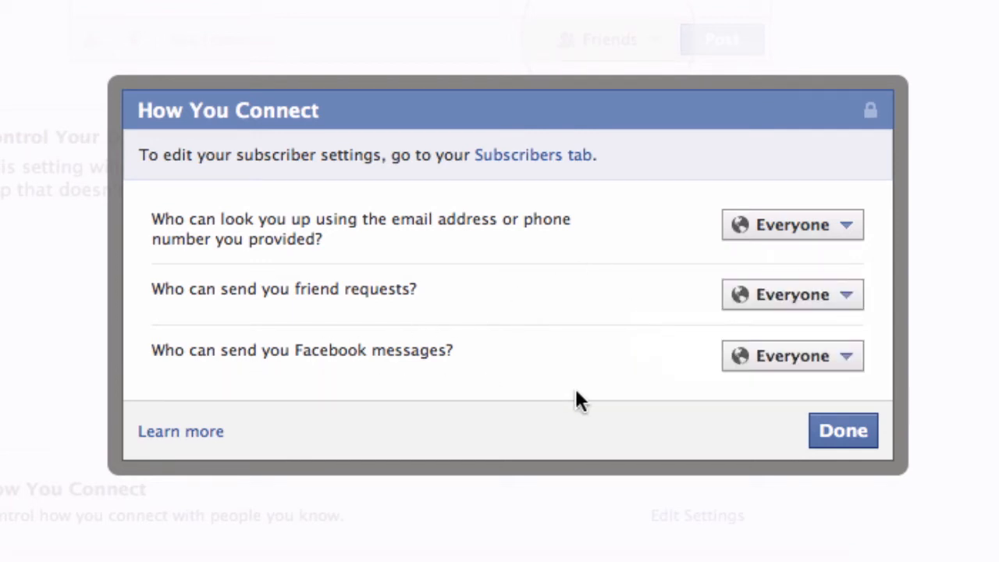
left_click(851, 369)
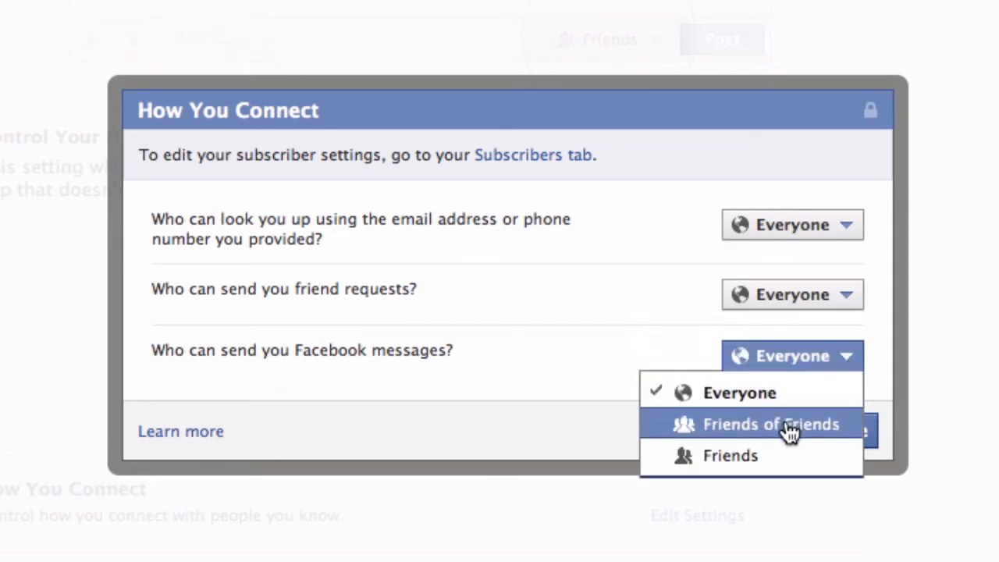
left_click(531, 351)
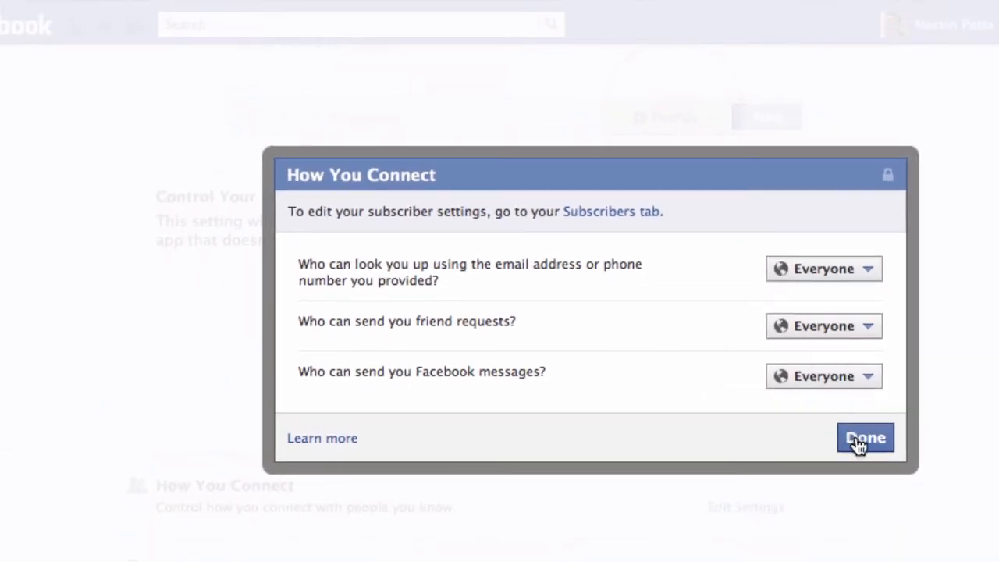
left_click(860, 439)
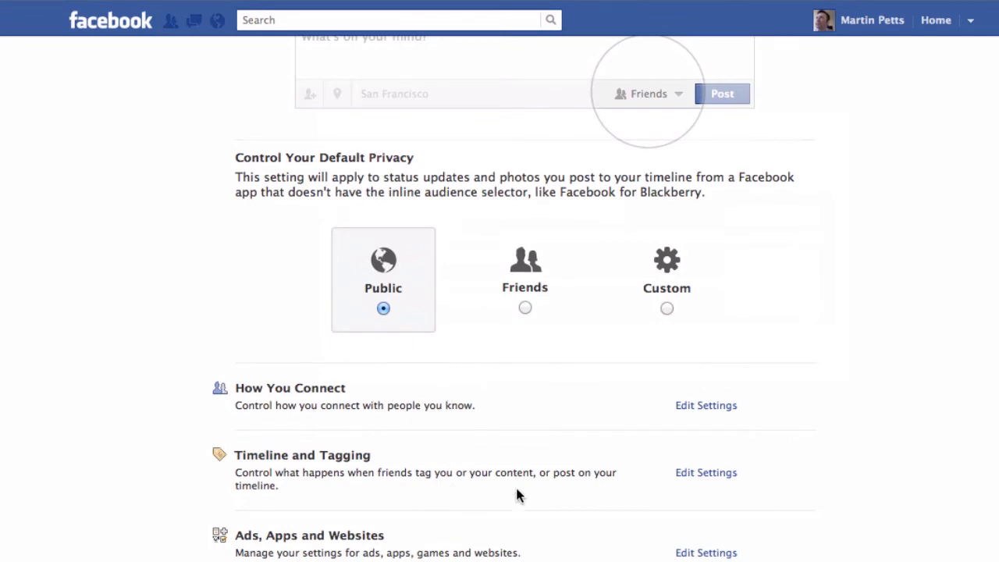
Open the Timeline and Tagging settings and examine the options for who can post on the timeline and who sees others' posts.
left_click(712, 475)
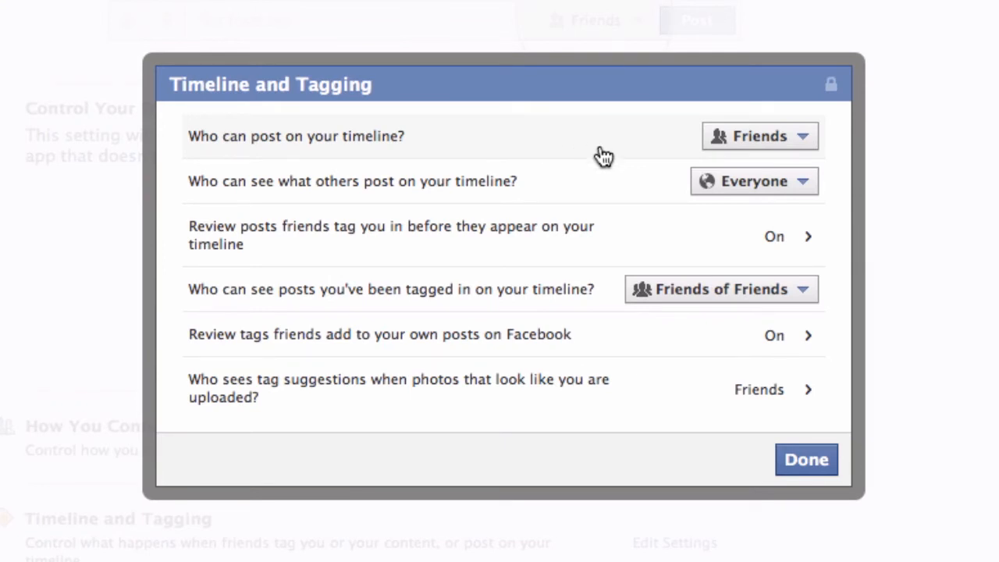
left_click(804, 141)
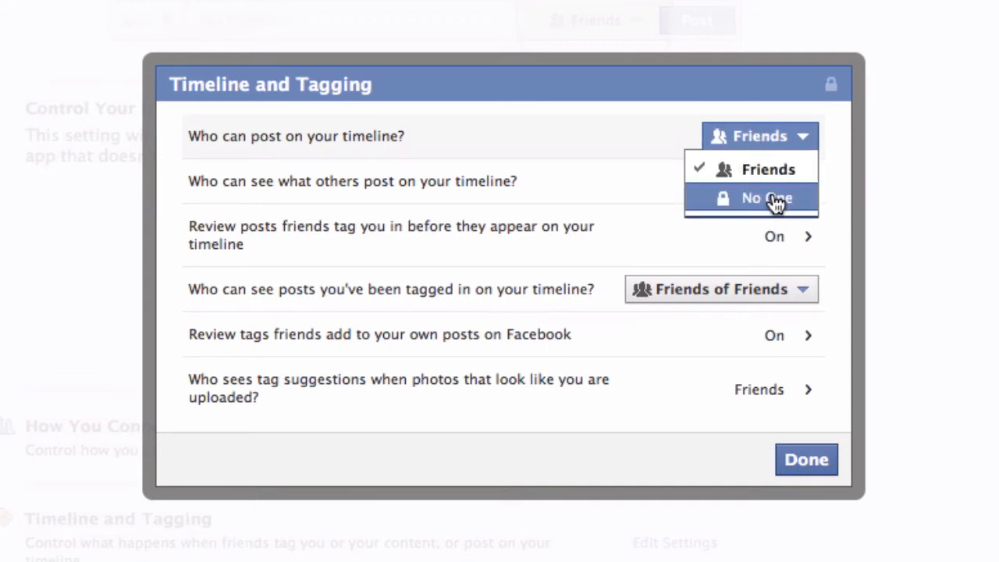
left_click(617, 182)
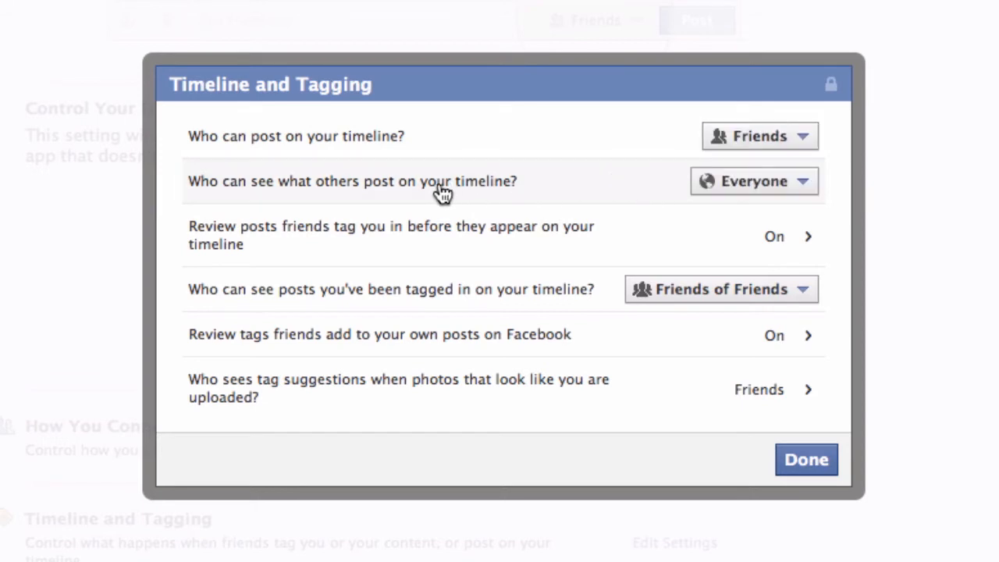
left_click(804, 188)
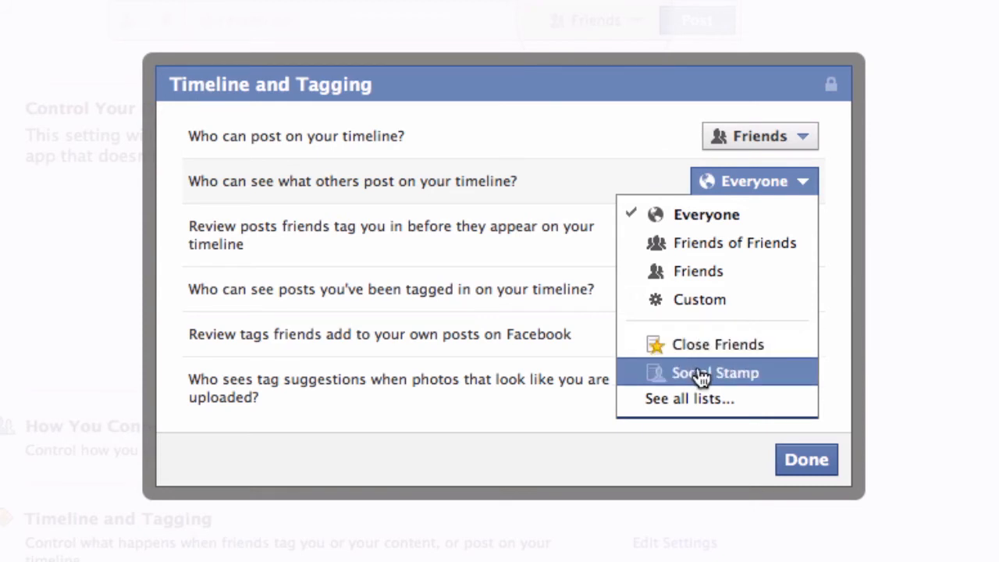
left_click(611, 181)
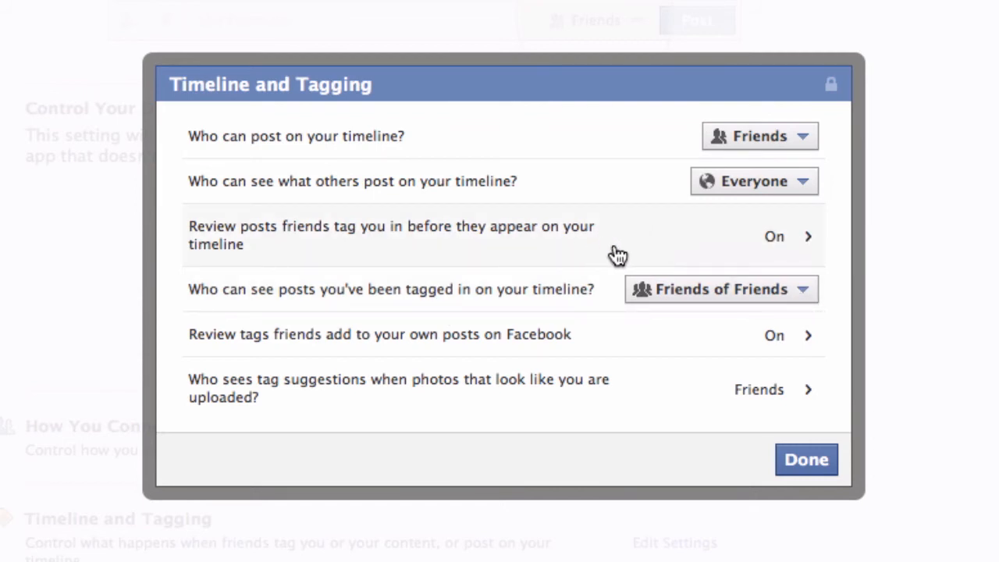
Set visibility of timeline posts you are tagged in to Everyone, and choose Friends for who sees photo tag suggestions.
left_click(804, 290)
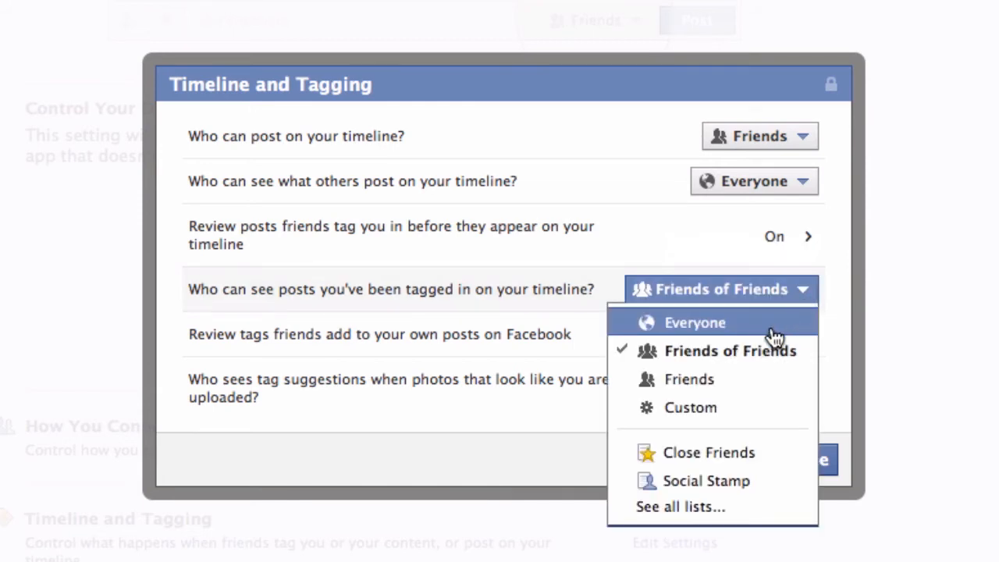
left_click(775, 326)
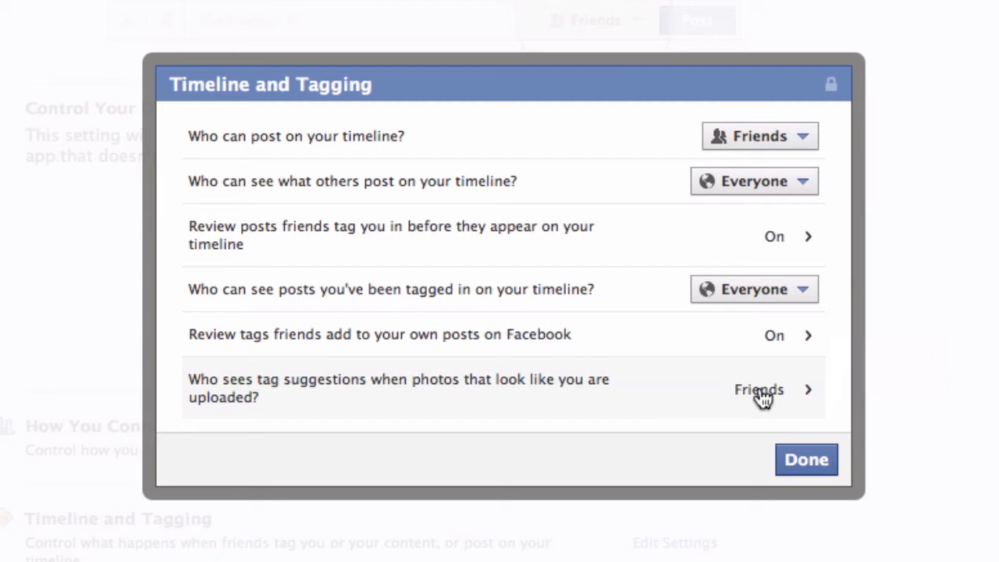
left_click(811, 394)
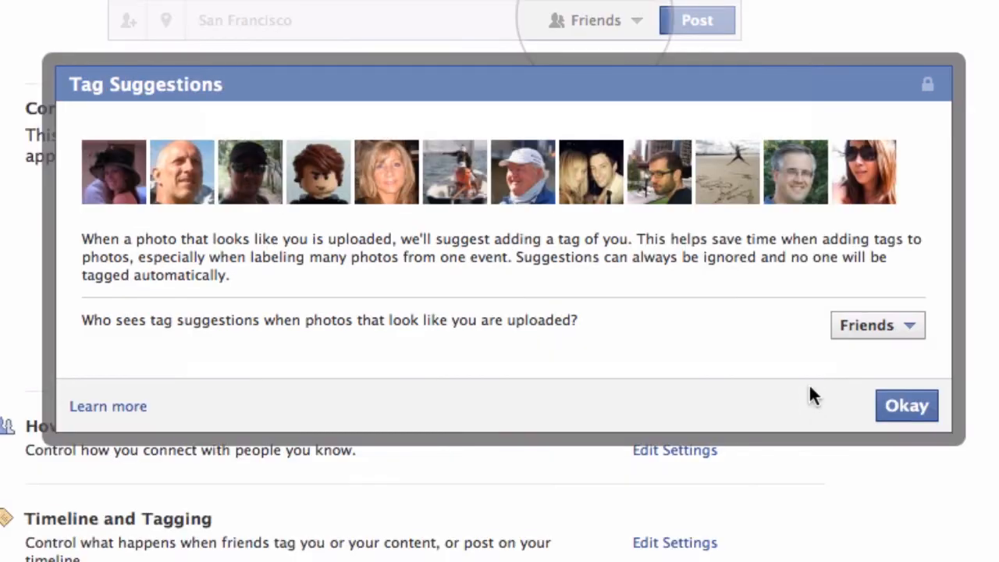
left_click(884, 328)
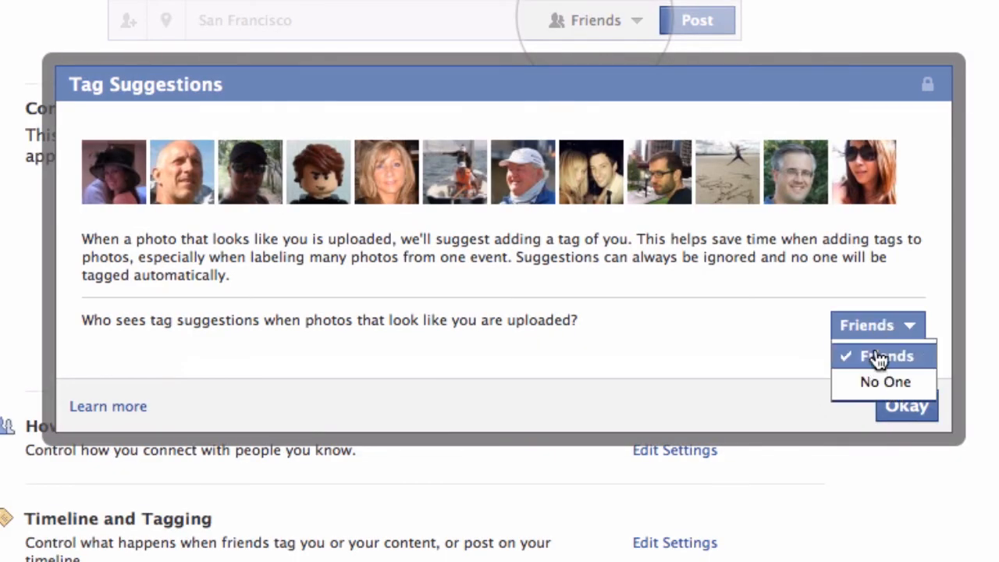
left_click(882, 357)
left_click(905, 407)
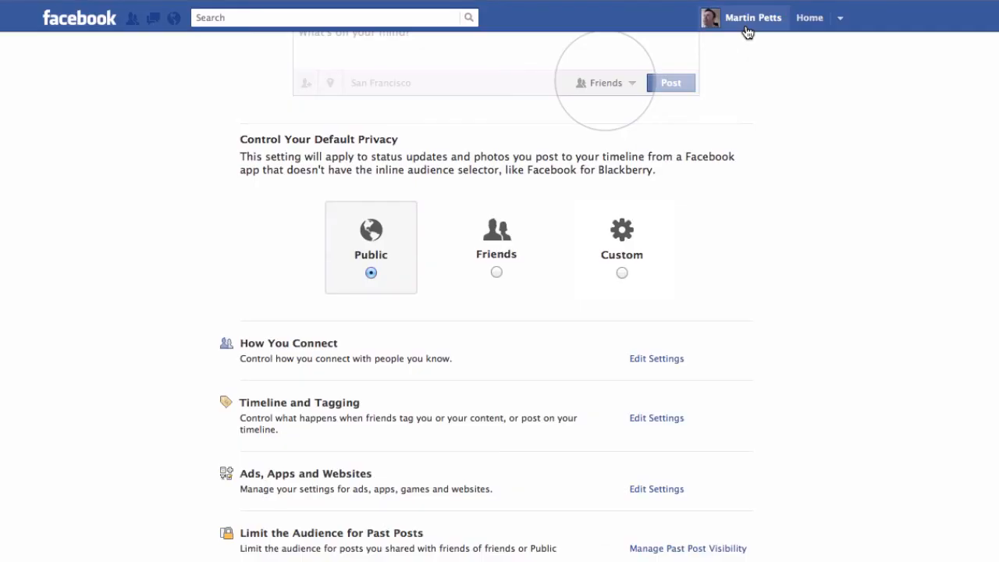
Return to your own profile timeline.
left_click(746, 28)
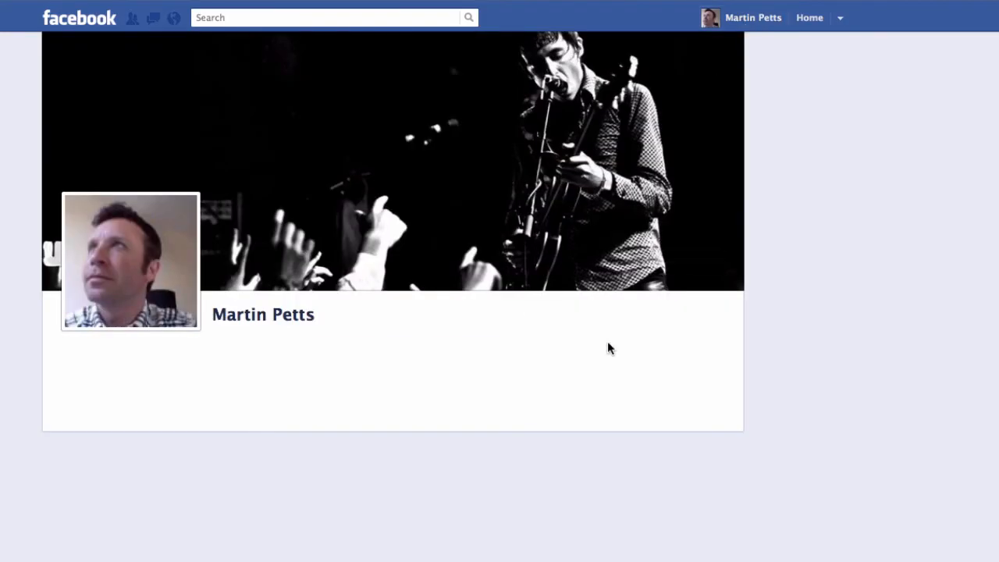